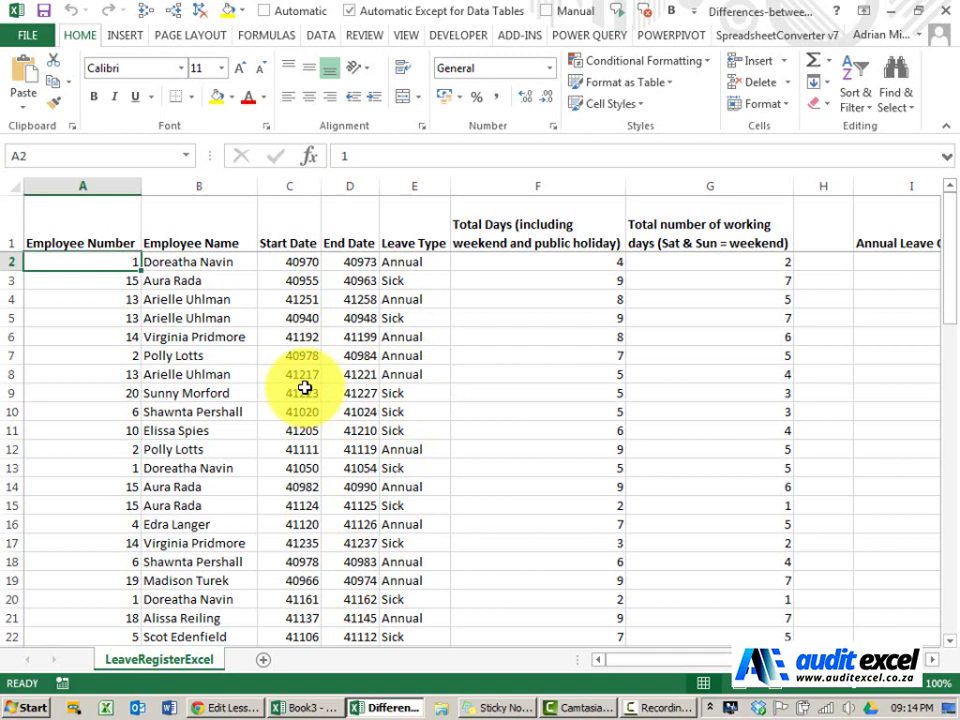
Select the leave register block A1:G71, starting from the Employee Number header.
{"action": "left_click", "coordinate": [91, 219]}
{"action": "key", "text": "ctrl+shift+Right"}
{"action": "key", "text": "ctrl+shift+Down"}
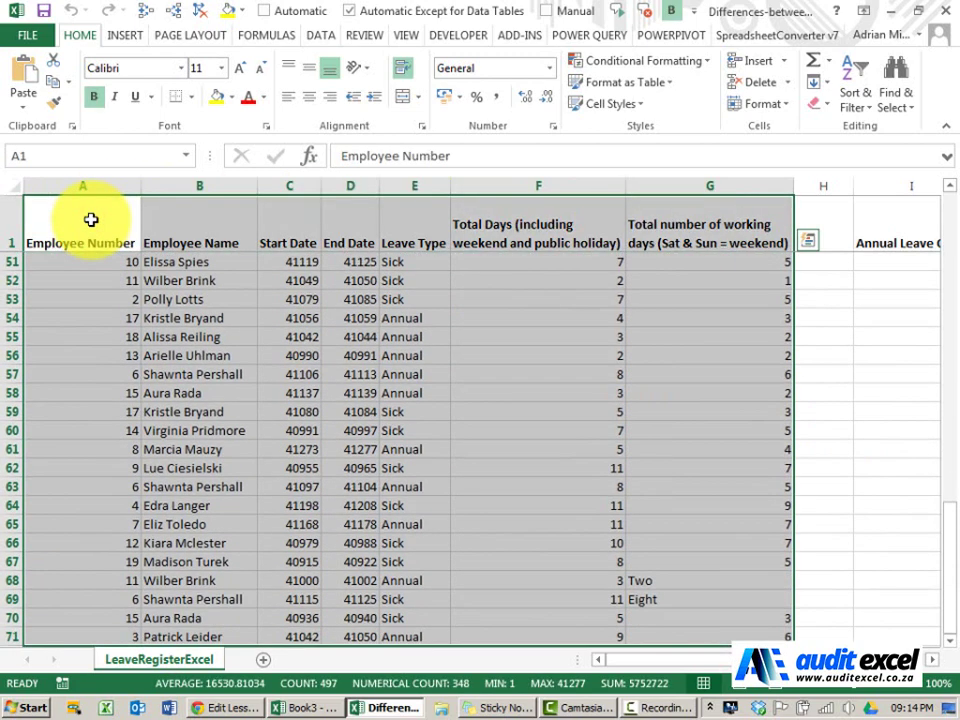
{"action": "scroll", "coordinate": [378, 280], "scroll_direction": "up", "scroll_amount": 1}
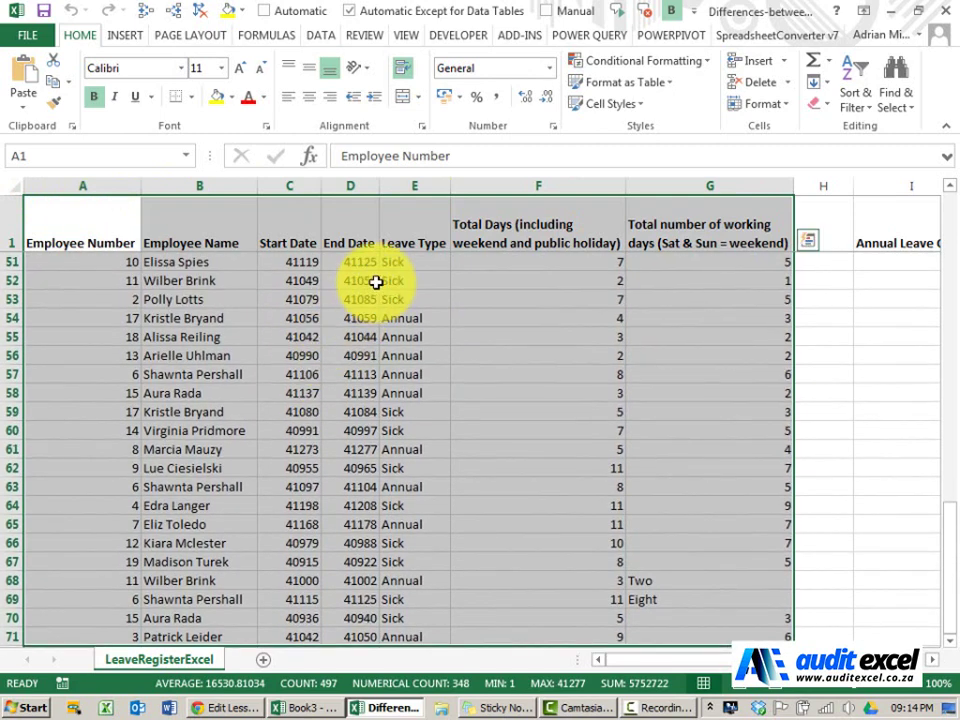
{"action": "scroll", "coordinate": [375, 282], "scroll_direction": "down", "scroll_amount": 1}
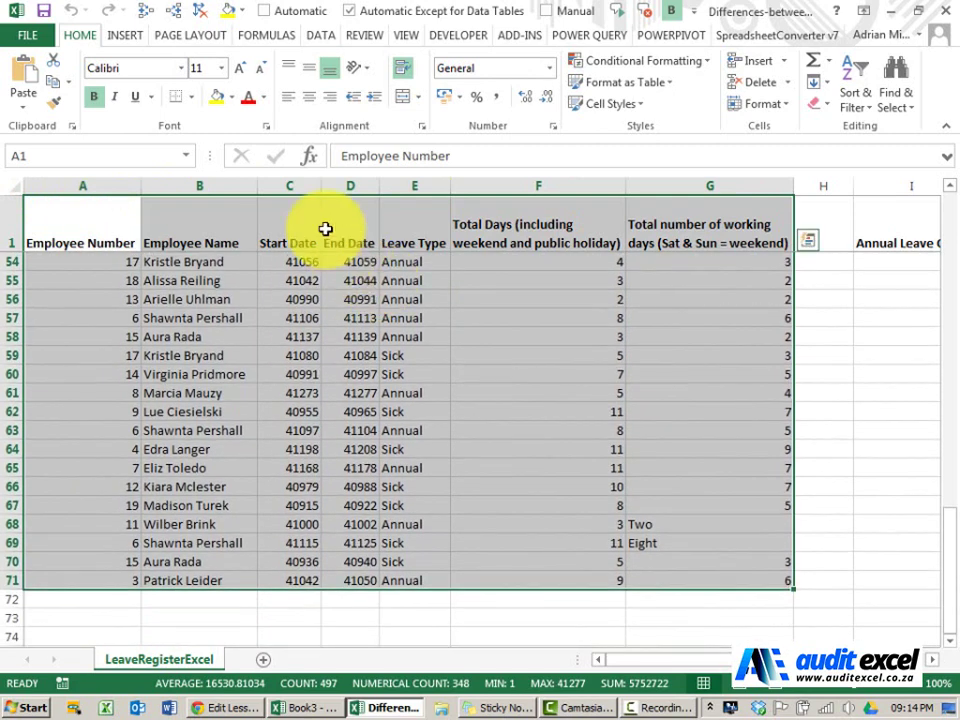
Convert A1:G71 into a formatted Excel table with the first row as headers.
{"action": "left_click", "coordinate": [125, 36]}
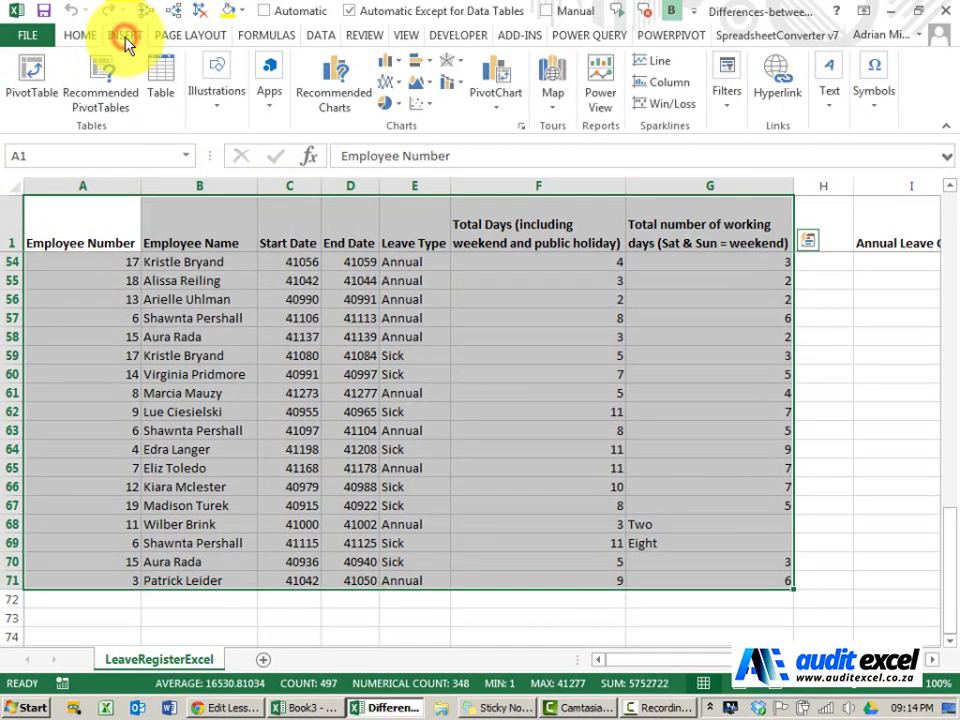
{"action": "left_click", "coordinate": [160, 88]}
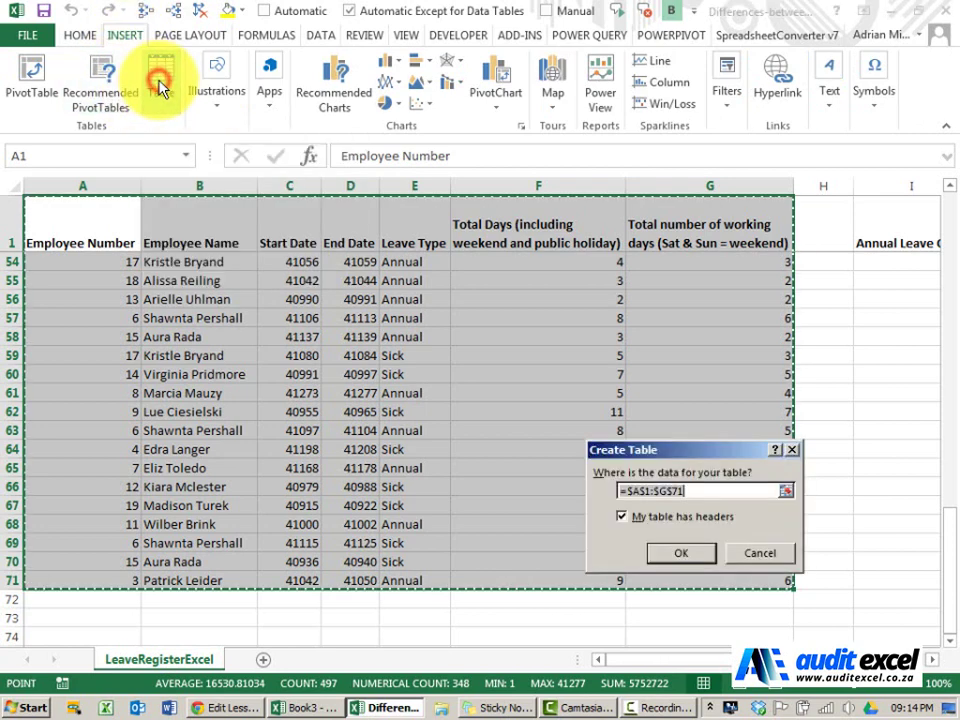
{"action": "left_click_drag", "start_coordinate": [705, 460], "coordinate": [555, 266]}
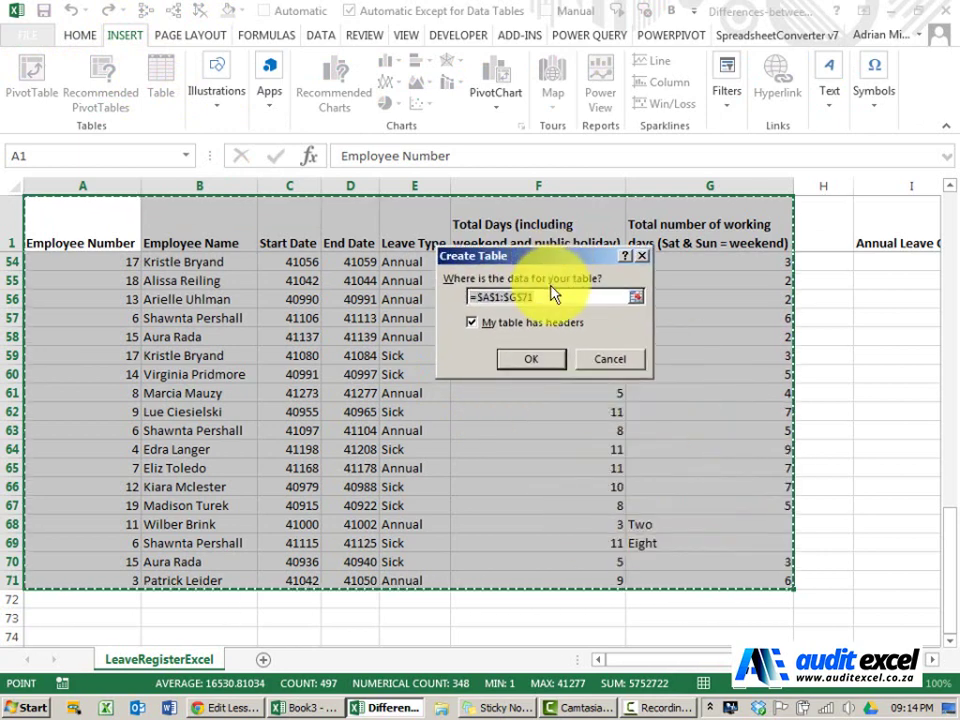
{"action": "left_click", "coordinate": [529, 362]}
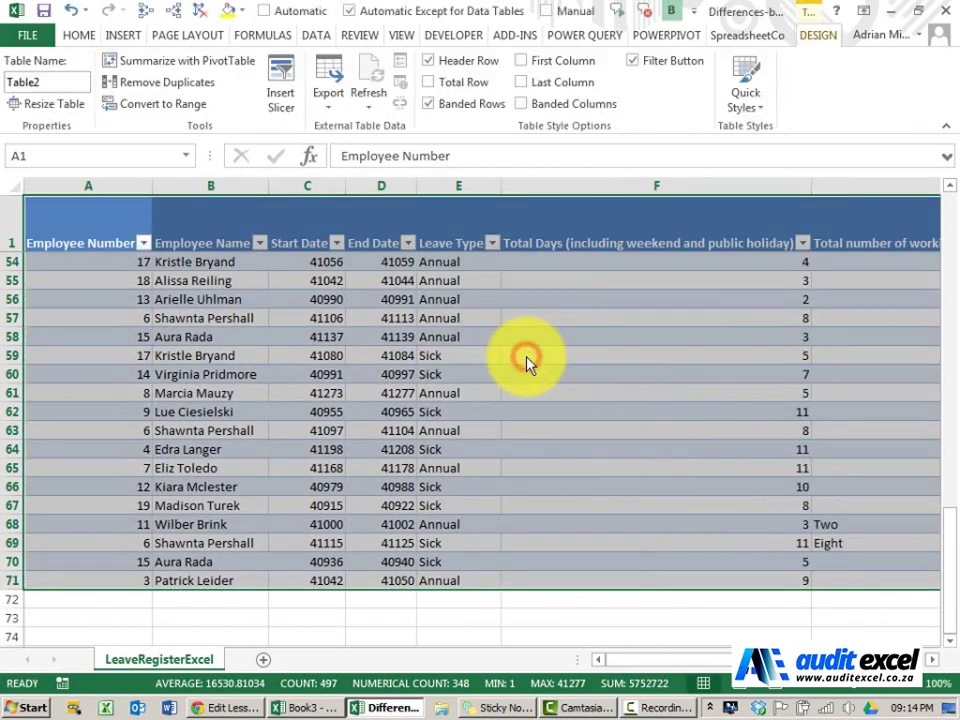
Zoom out to 80% and rename the table from Table2 to Leave_Register.
{"action": "left_click", "coordinate": [800, 688]}
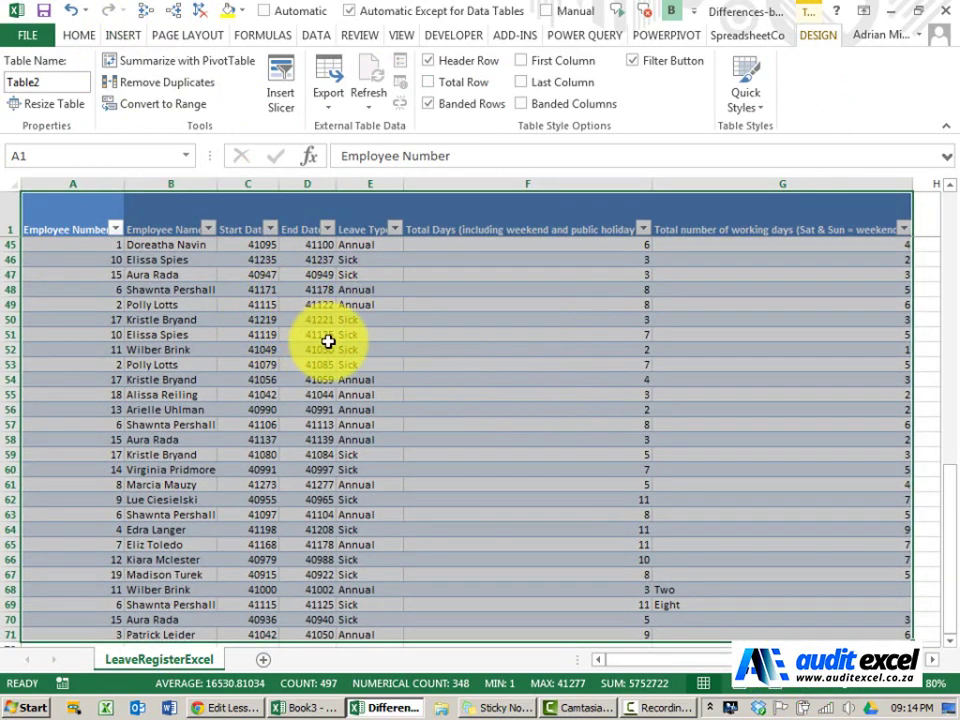
{"action": "scroll", "coordinate": [330, 345], "scroll_direction": "down", "scroll_amount": 1}
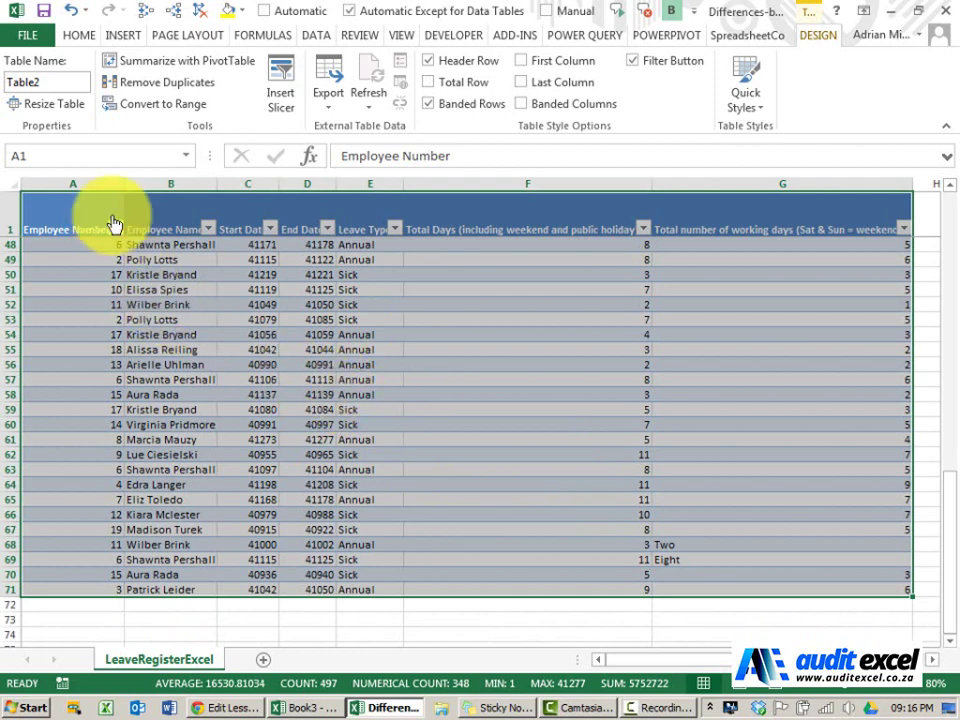
{"action": "left_click", "coordinate": [47, 78]}
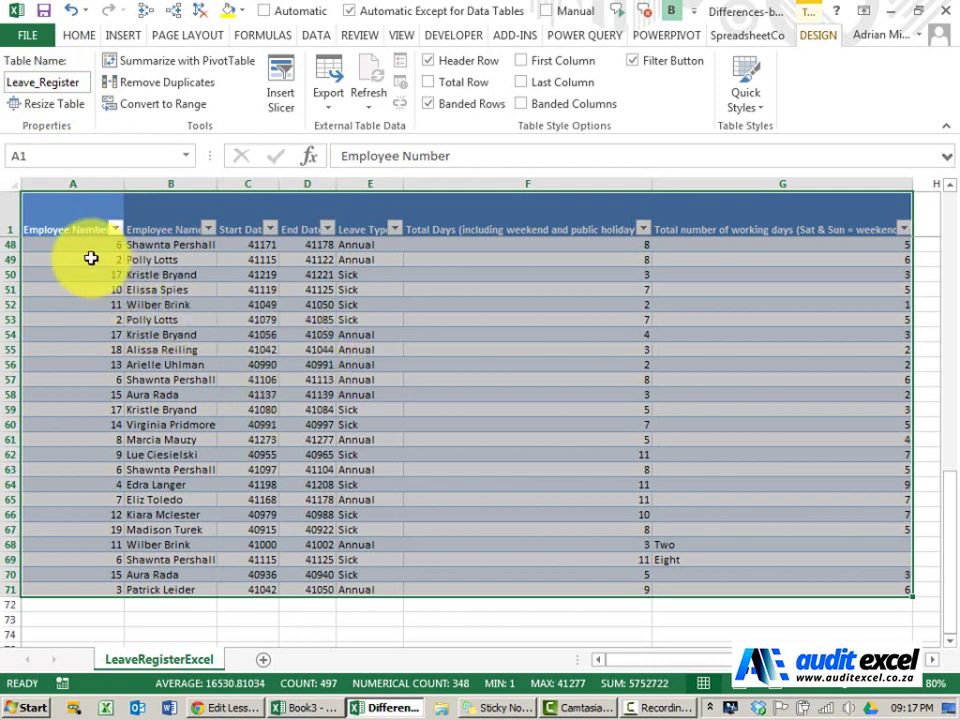
{"action": "left_click", "coordinate": [207, 331]}
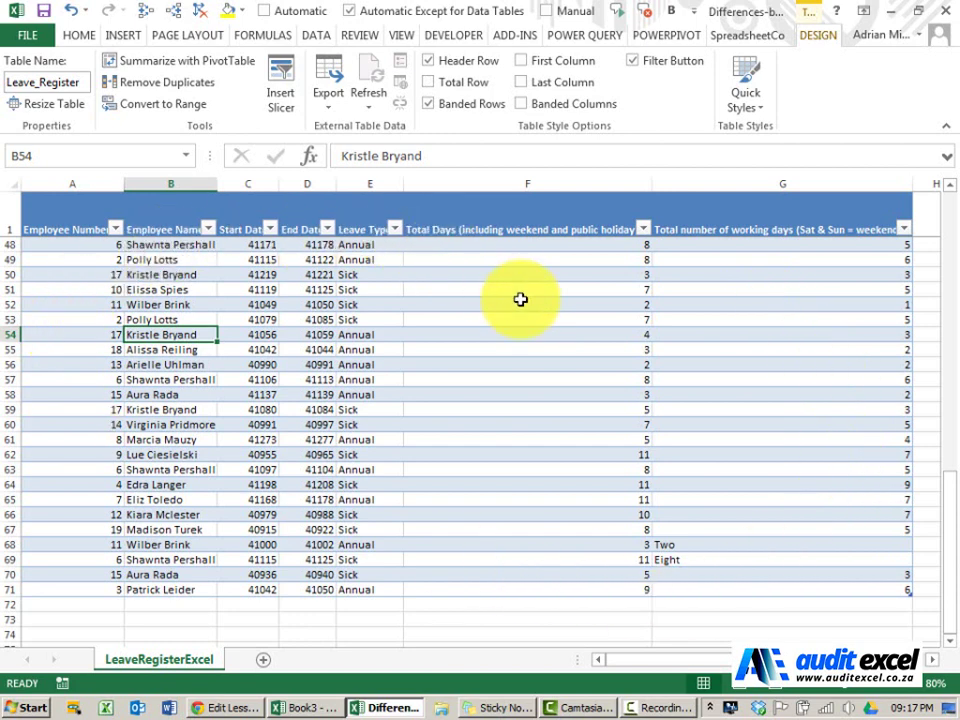
Enter a new employee's name in B72 and 10 total days in F72.
{"action": "left_click", "coordinate": [147, 603]}
{"action": "type", "text": "adrian miric"}
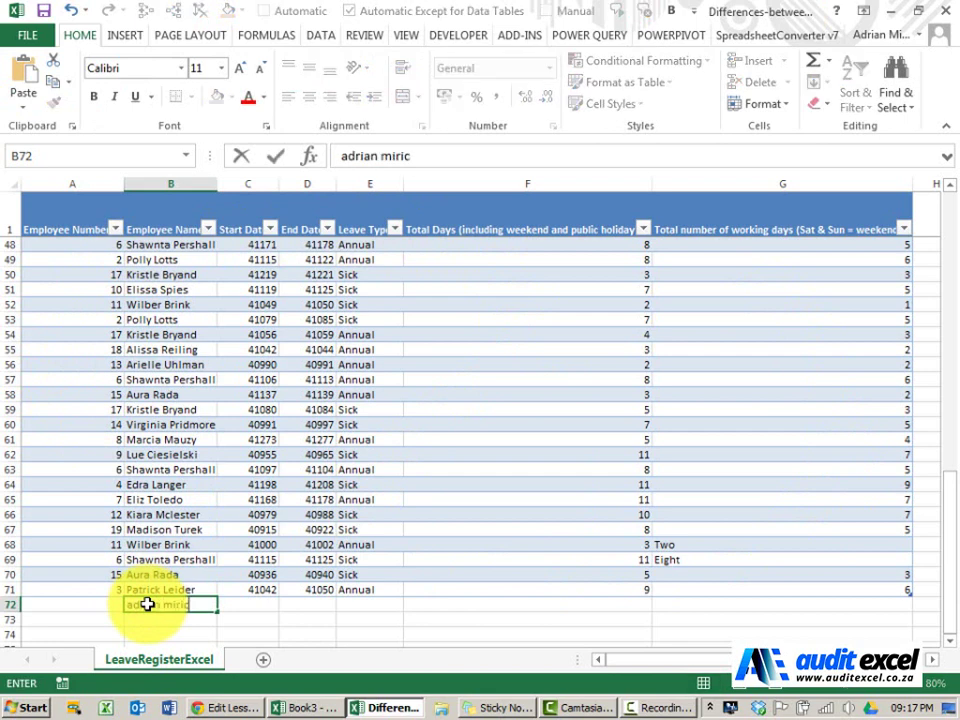
{"action": "key", "text": "Return"}
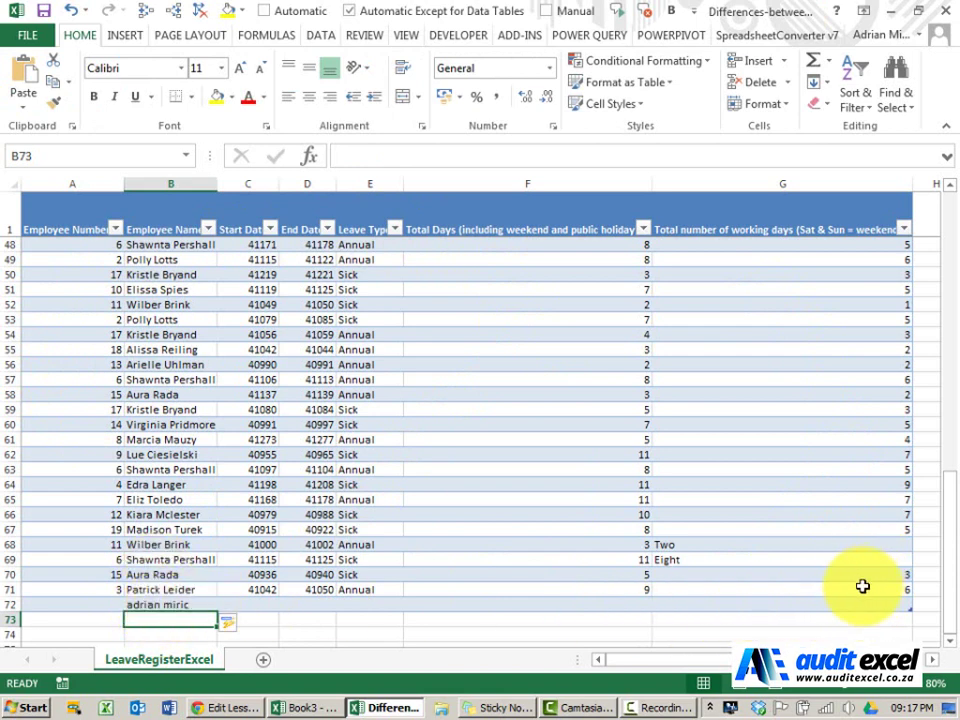
{"action": "left_click", "coordinate": [611, 606]}
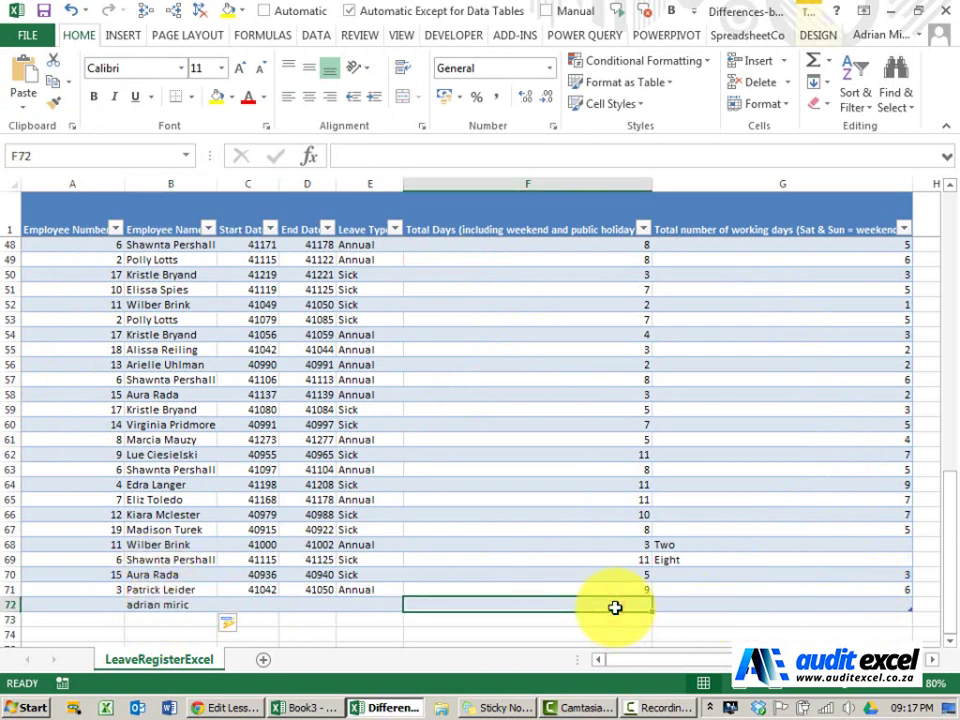
{"action": "type", "text": "10"}
{"action": "key", "text": "Return"}
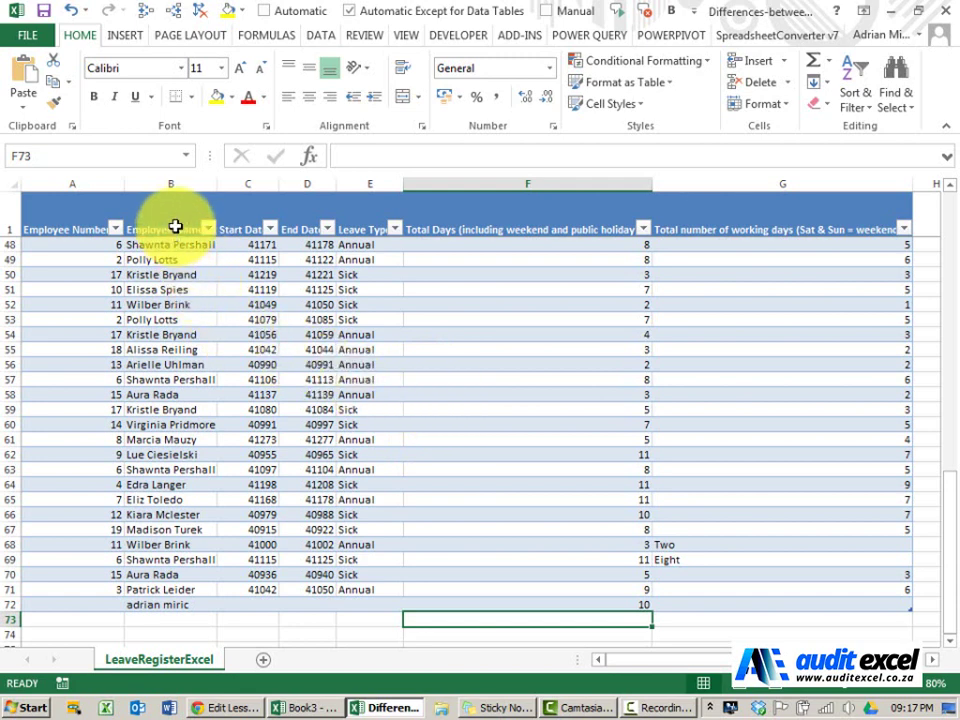
Insert a 2-D column chart plotting Employee Name against Total Days.
{"action": "left_click_drag", "start_coordinate": [175, 226], "coordinate": [184, 602]}
{"action": "left_click", "coordinate": [534, 218], "text": "ctrl"}
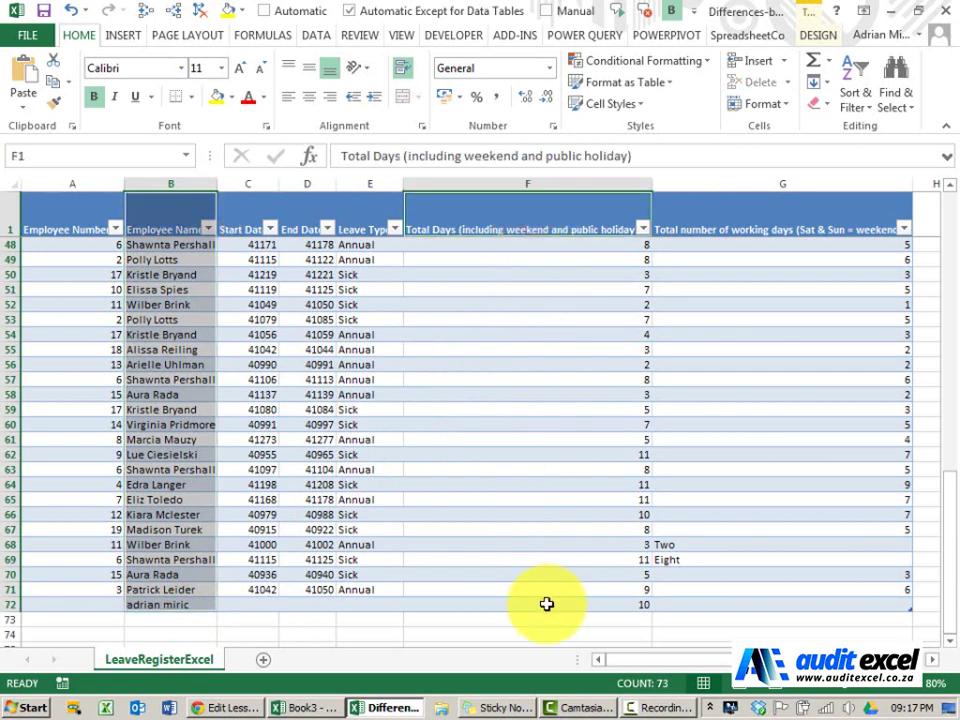
{"action": "left_click_drag", "start_coordinate": [547, 604], "coordinate": [547, 604]}
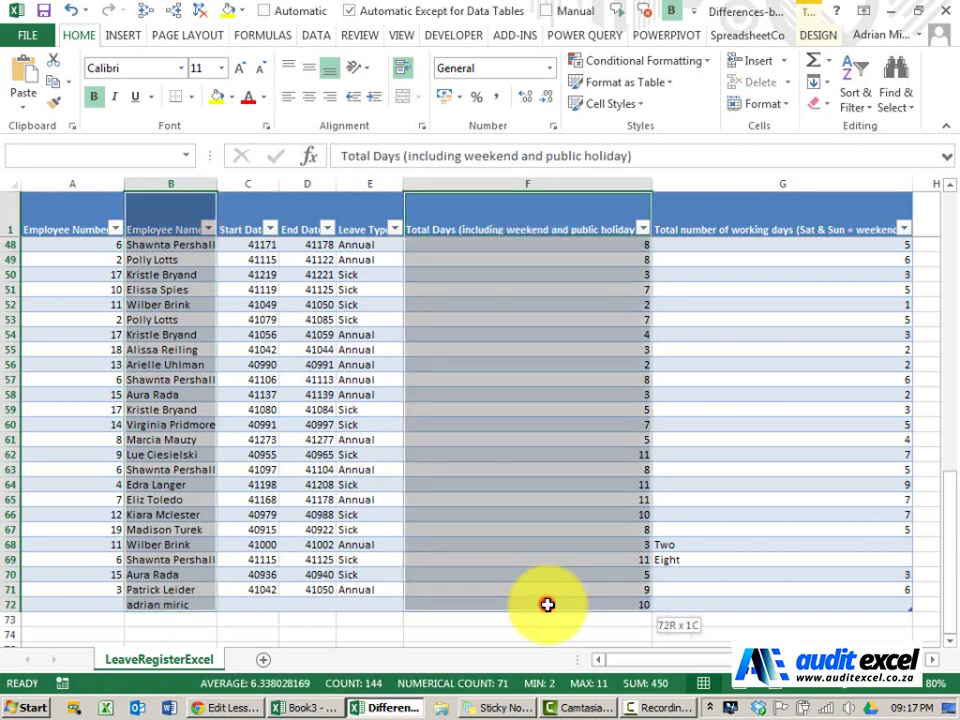
{"action": "left_click", "coordinate": [122, 35]}
{"action": "left_click", "coordinate": [392, 64]}
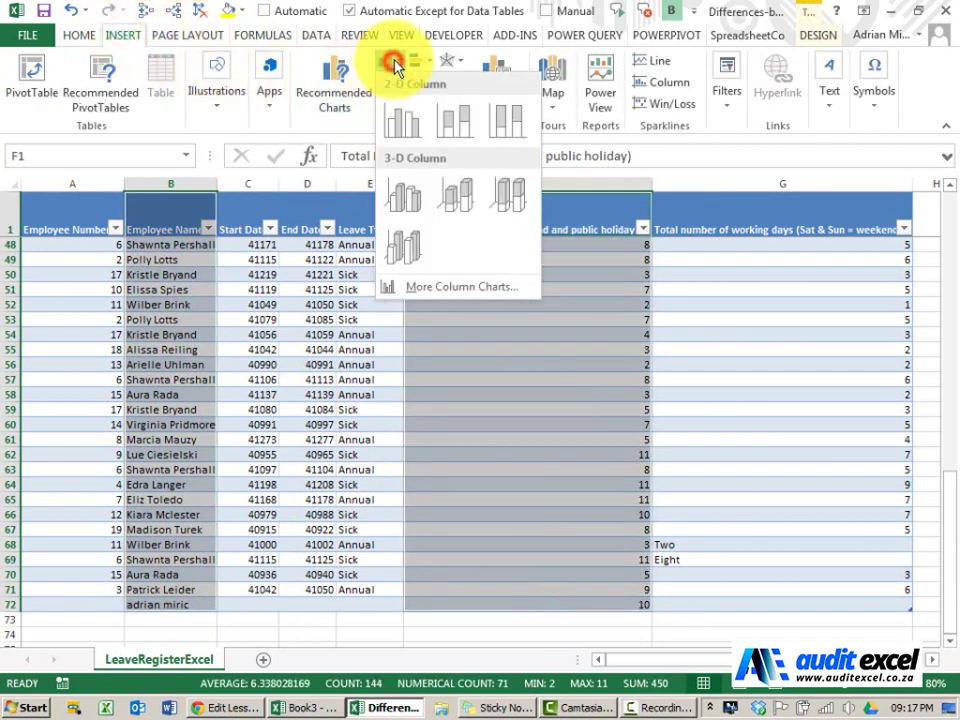
{"action": "left_click", "coordinate": [396, 120]}
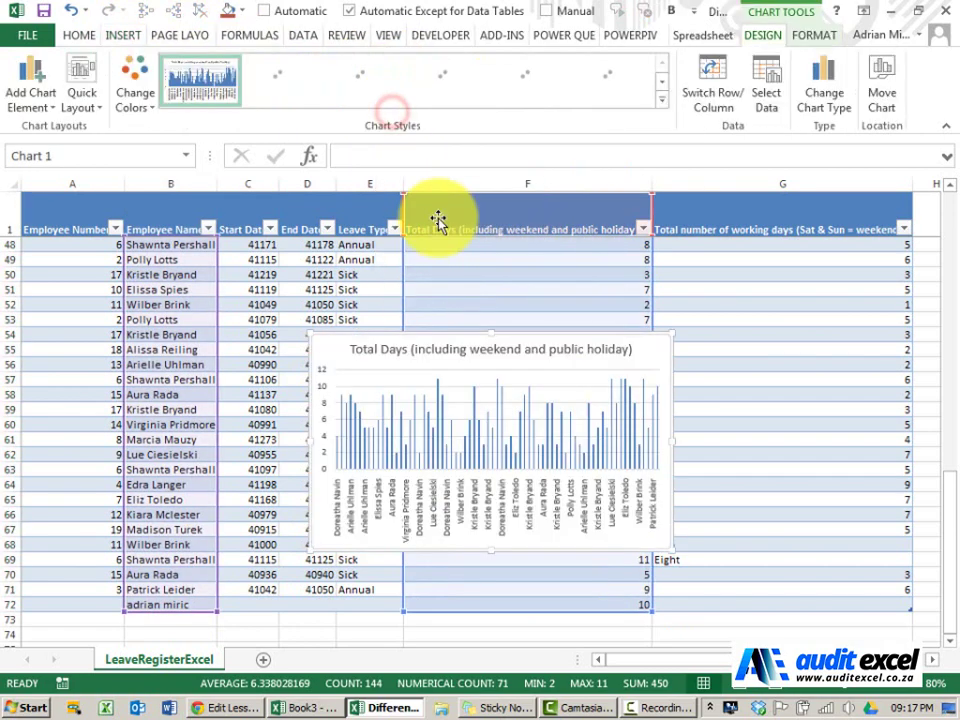
Move the chart below the table, clear of the data, and select it.
{"action": "scroll", "coordinate": [680, 400], "scroll_direction": "down", "scroll_amount": 1}
{"action": "left_click_drag", "start_coordinate": [666, 355], "coordinate": [649, 596]}
{"action": "scroll", "coordinate": [745, 490], "scroll_direction": "down", "scroll_amount": 3}
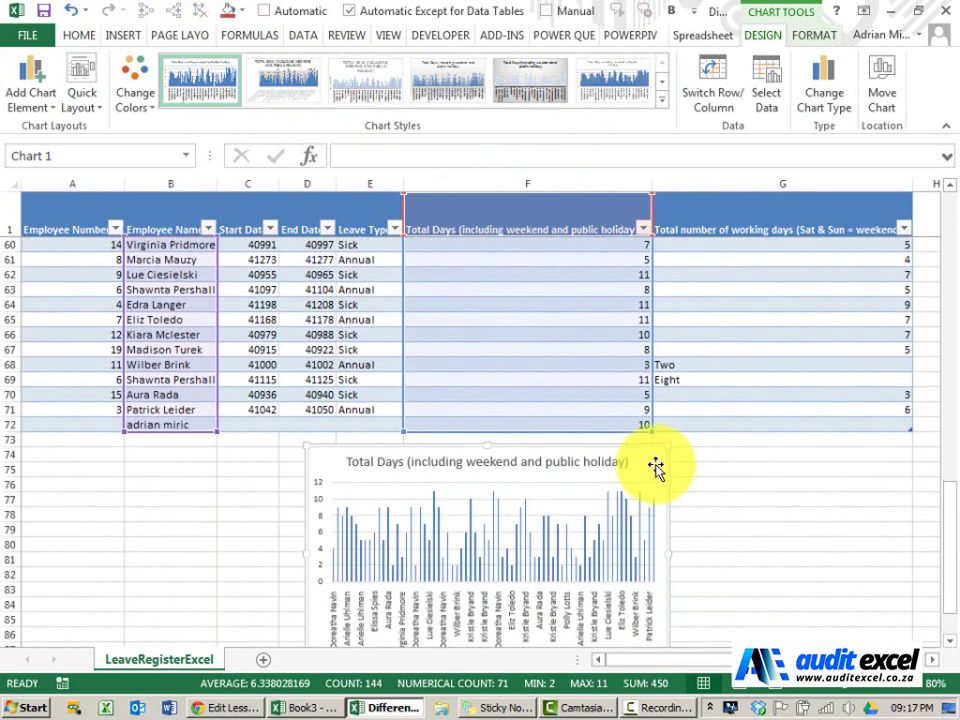
{"action": "left_click", "coordinate": [654, 467]}
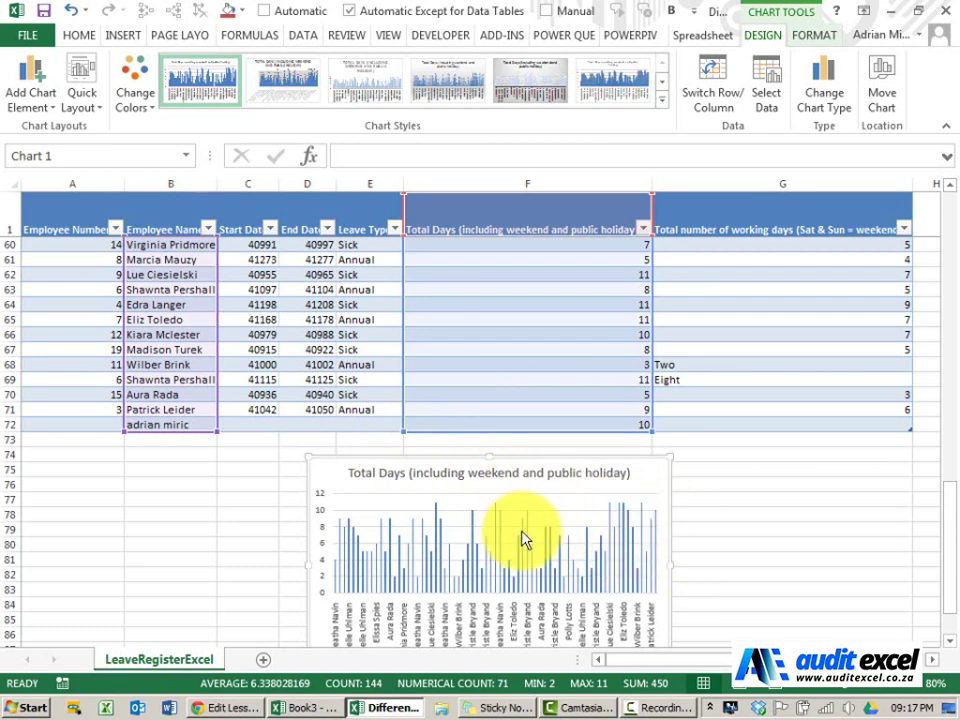
Enter another employee's name in B73 and 100 total days in F73, then select F68.
{"action": "left_click", "coordinate": [177, 440]}
{"action": "type", "text": "Adrian m"}
{"action": "key", "text": "Return"}
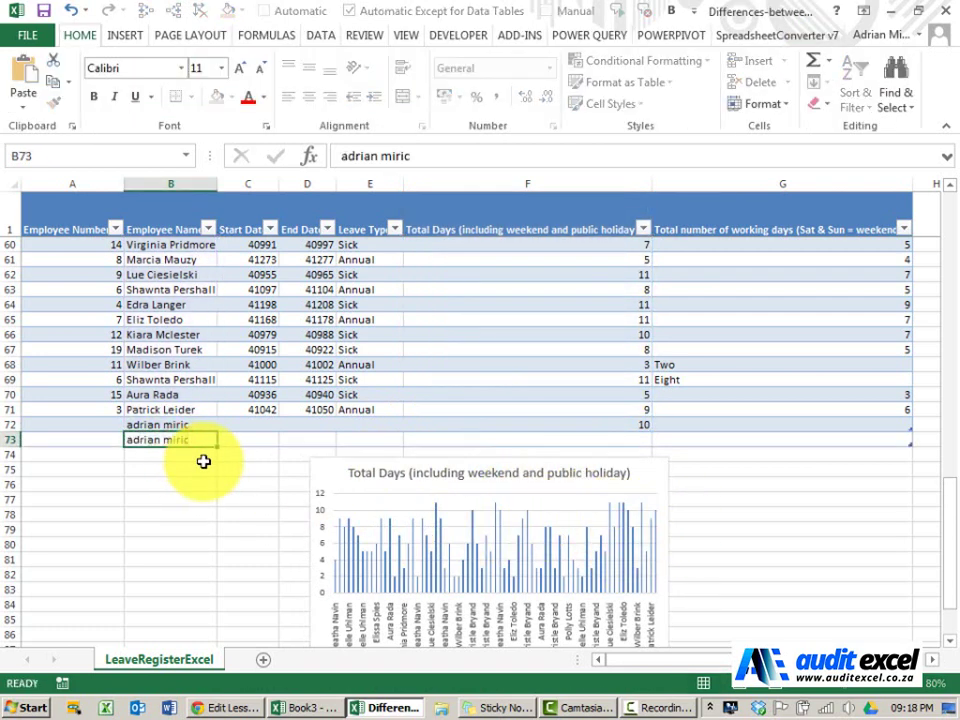
{"action": "key", "text": "Up"}
{"action": "key", "text": "Right"}
{"action": "key", "text": "Right"}
{"action": "key", "text": "Right"}
{"action": "key", "text": "Right"}
{"action": "key", "text": "Right"}
{"action": "key", "text": "Left"}
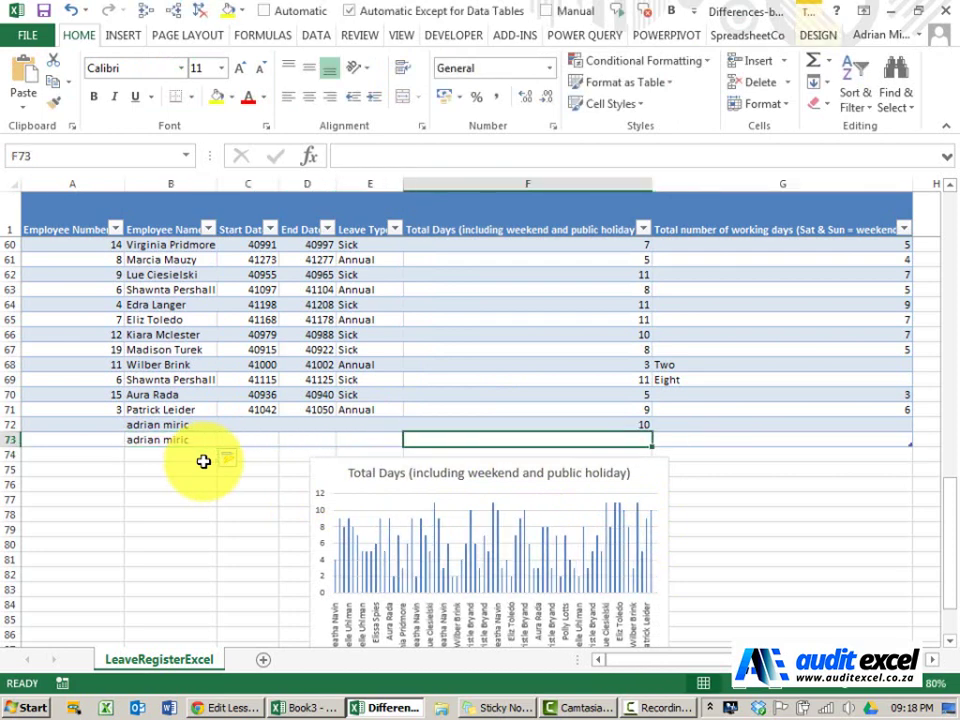
{"action": "type", "text": "100"}
{"action": "key", "text": "Return"}
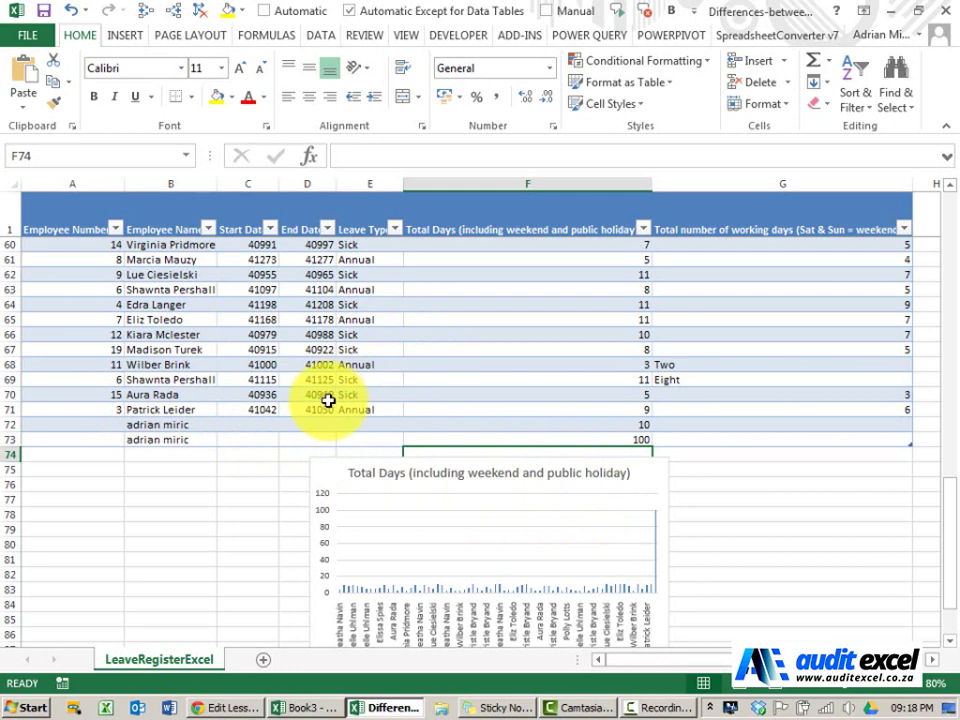
{"action": "left_click", "coordinate": [540, 360]}
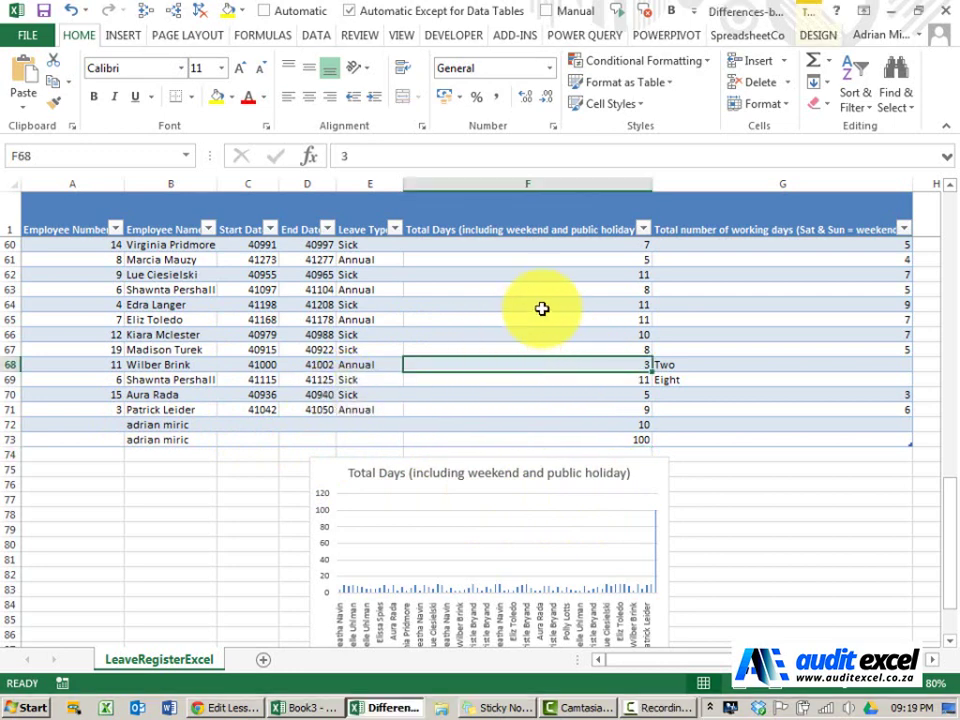
Browse the table's Export options and Quick Styles gallery on the Design tab without changing anything.
{"action": "left_click", "coordinate": [820, 37]}
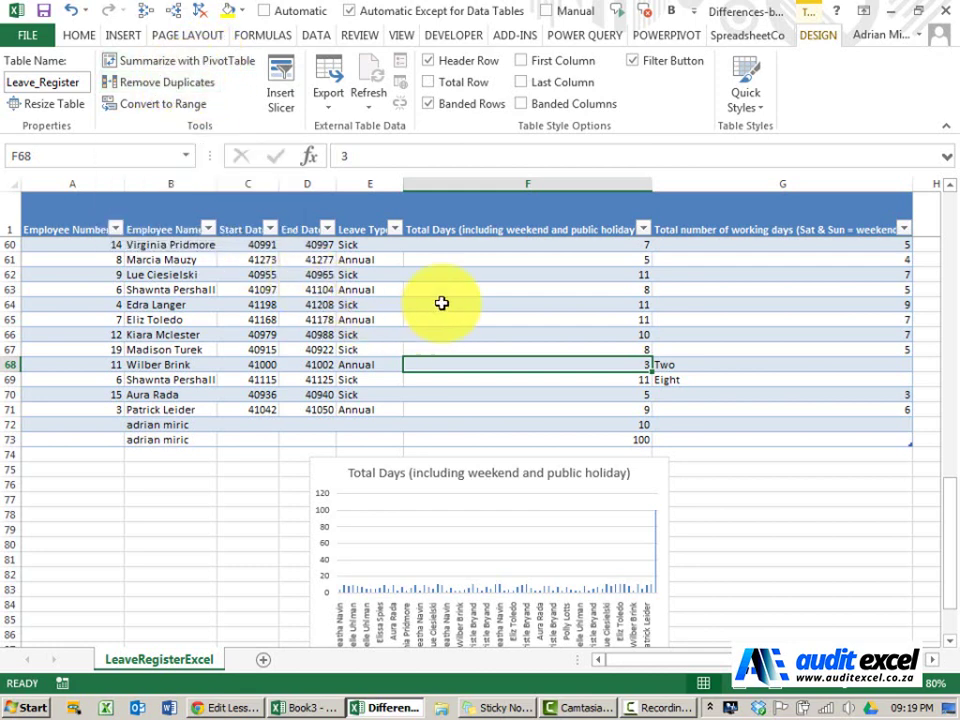
{"action": "left_click", "coordinate": [155, 105]}
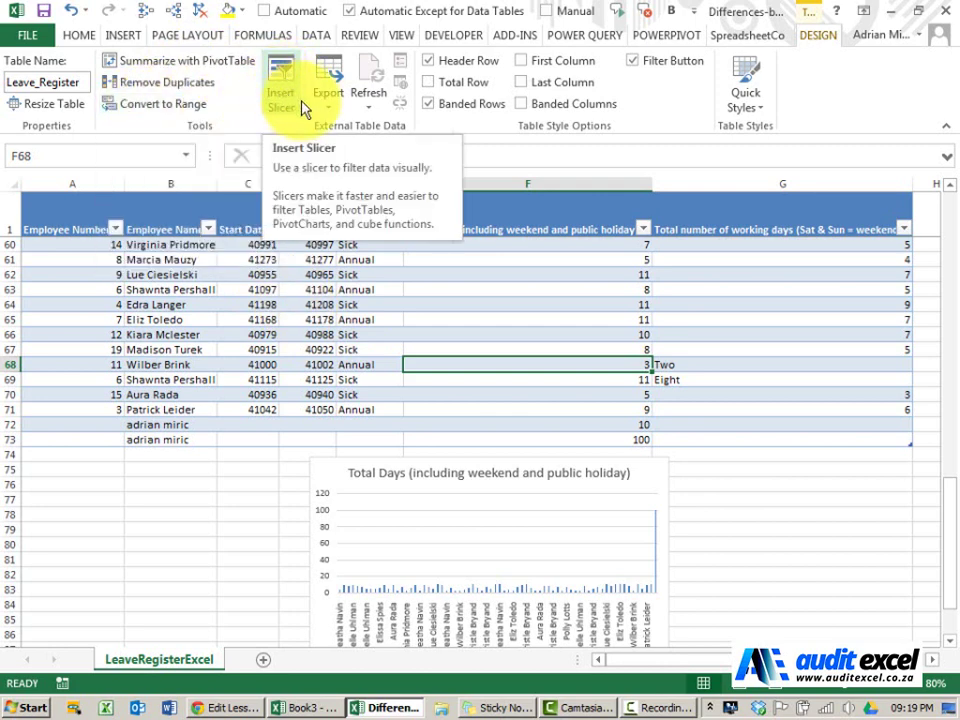
{"action": "left_click", "coordinate": [331, 101]}
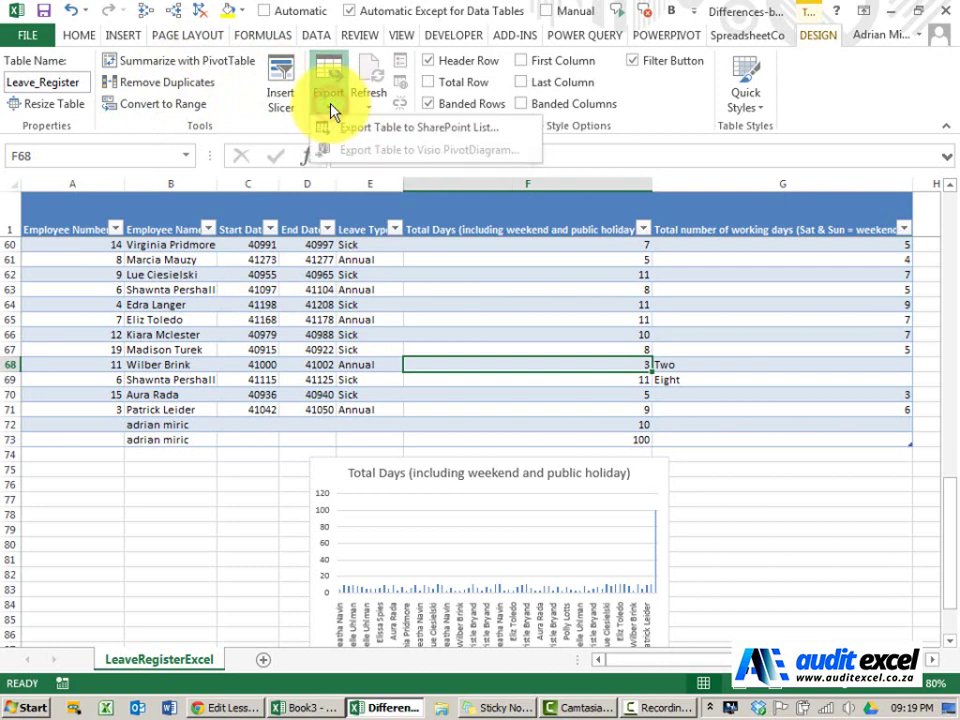
{"action": "left_click", "coordinate": [328, 103]}
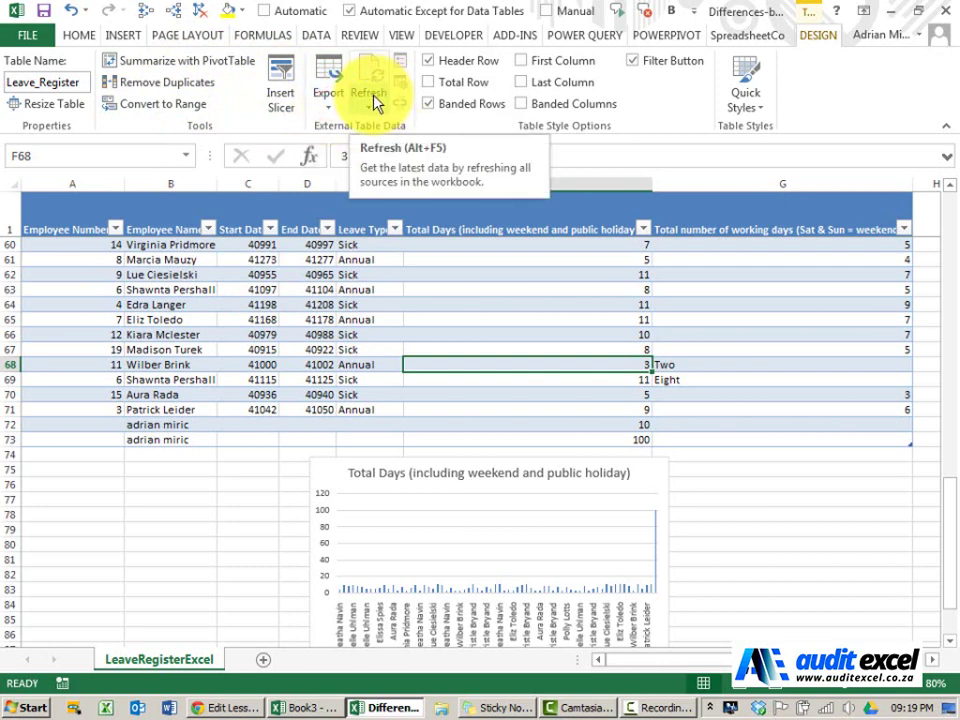
{"action": "left_click", "coordinate": [750, 100]}
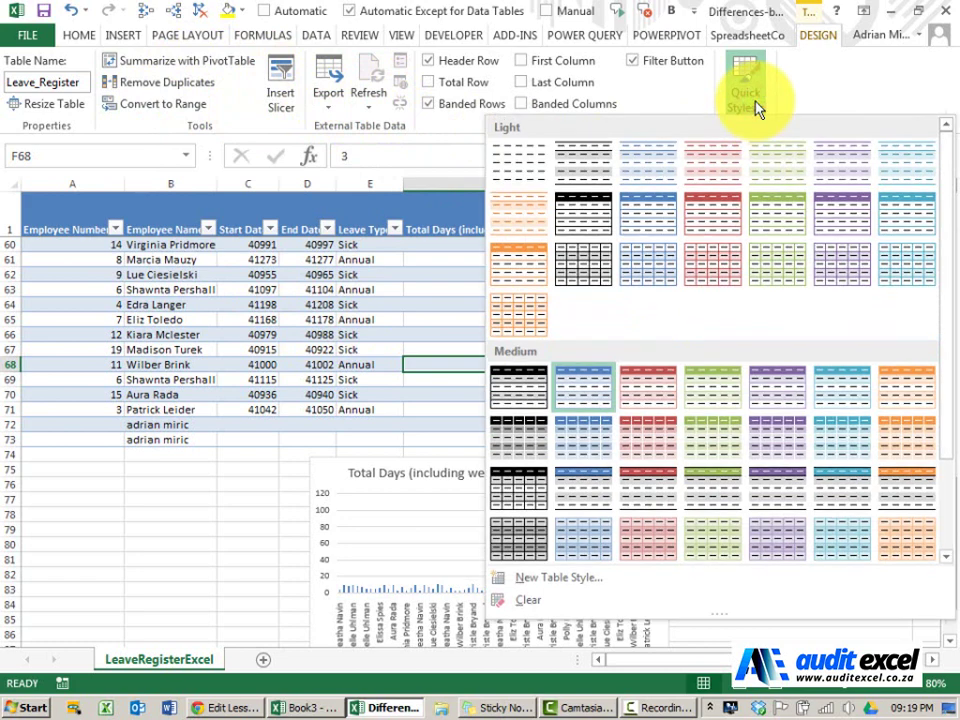
{"action": "left_click", "coordinate": [755, 98]}
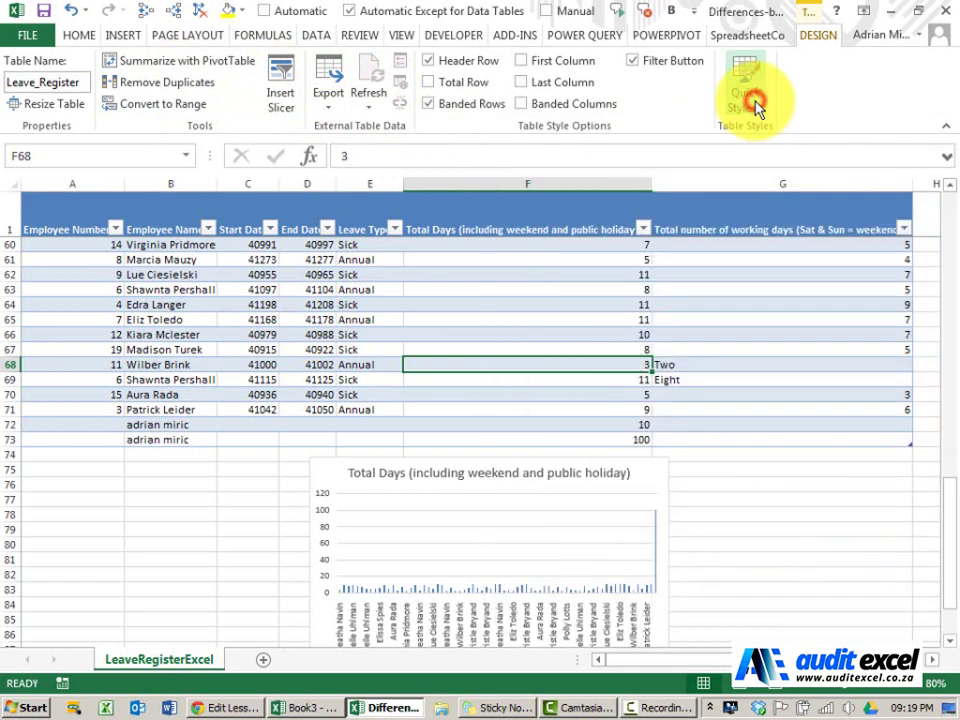
{"action": "scroll", "coordinate": [735, 311], "scroll_direction": "up", "scroll_amount": 1}
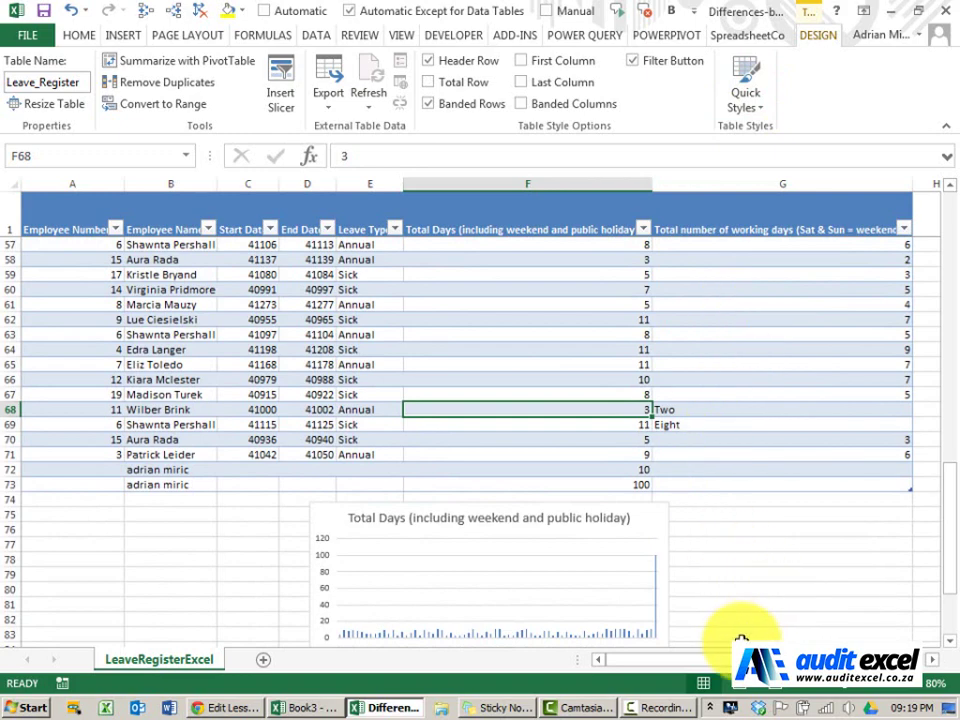
Build the H2 formula as the row's Total Days minus its working days.
{"action": "left_click_drag", "start_coordinate": [739, 647], "coordinate": [836, 600]}
{"action": "scroll", "coordinate": [830, 560], "scroll_direction": "up", "scroll_amount": 1}
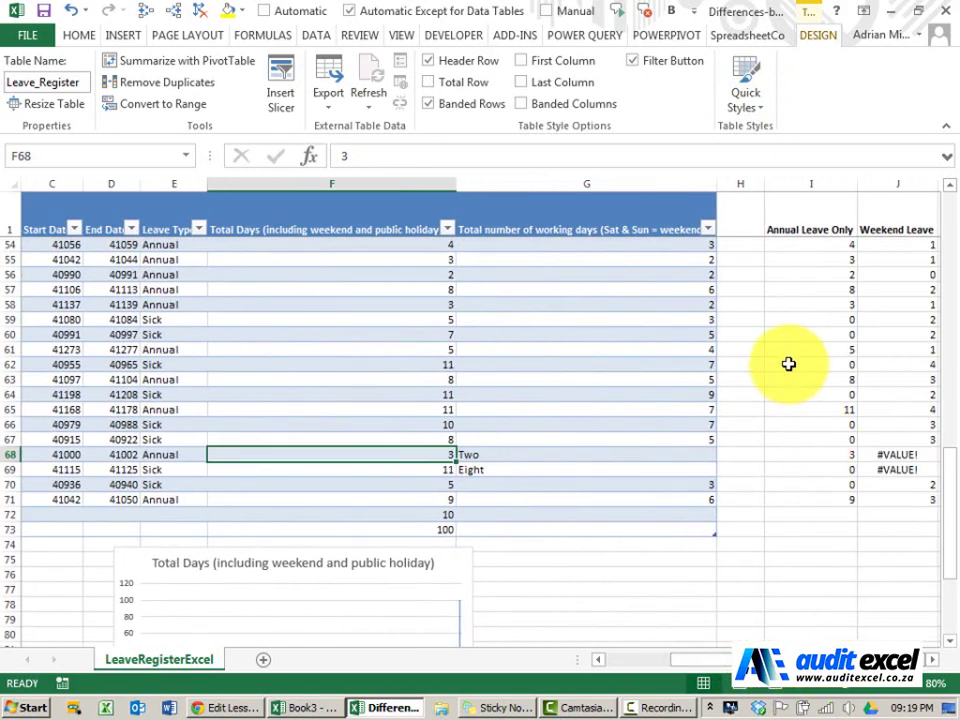
{"action": "scroll", "coordinate": [787, 366], "scroll_direction": "up", "scroll_amount": 15}
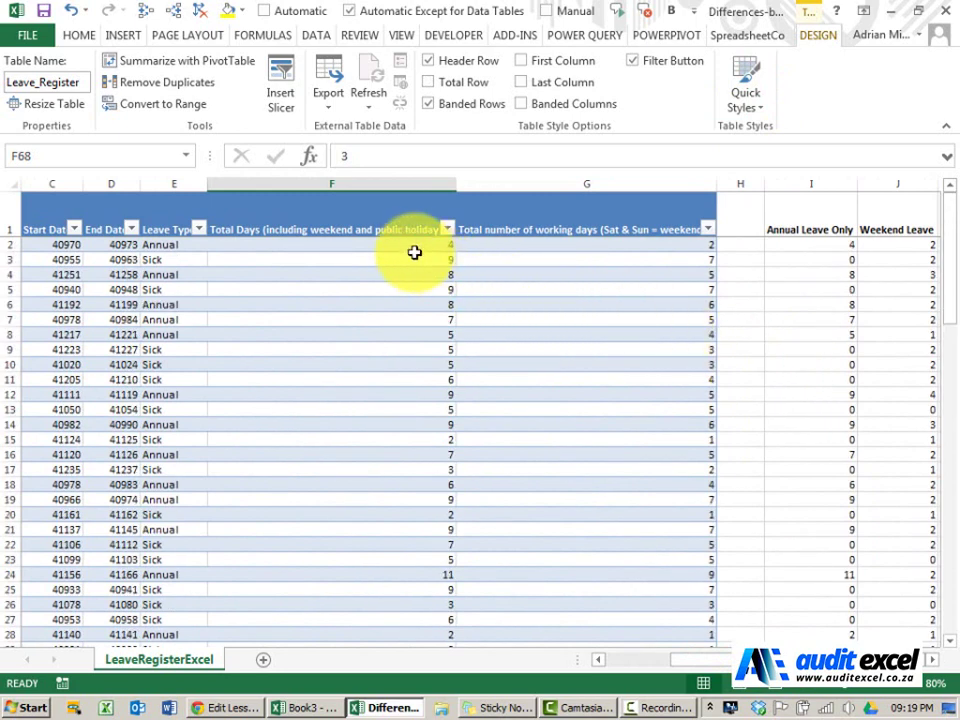
{"action": "left_click", "coordinate": [733, 246]}
{"action": "type", "text": "="}
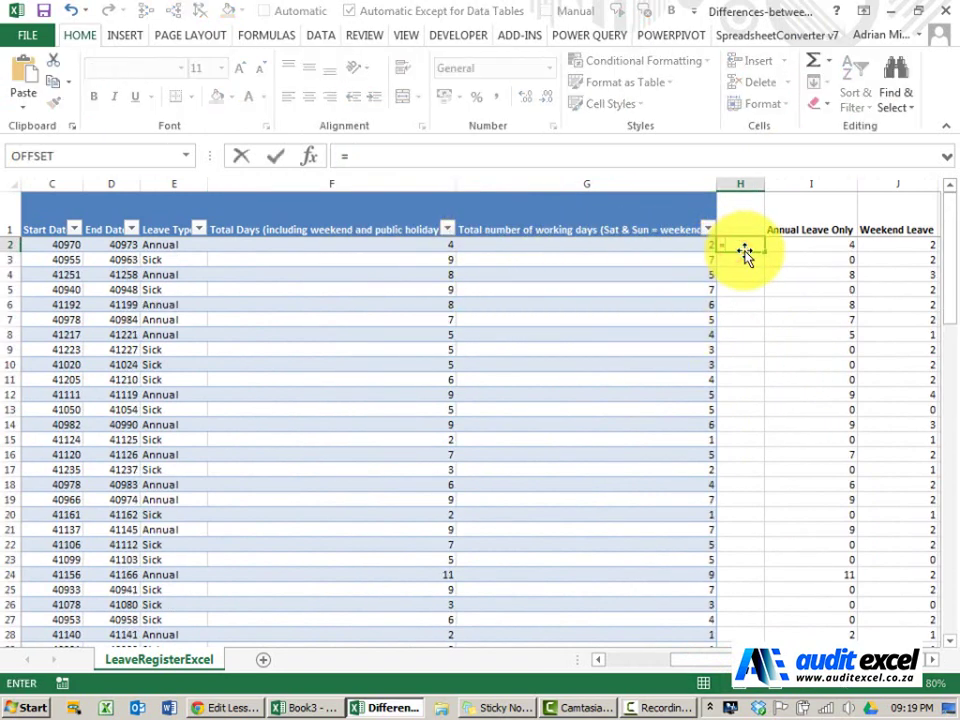
{"action": "left_click", "coordinate": [413, 245]}
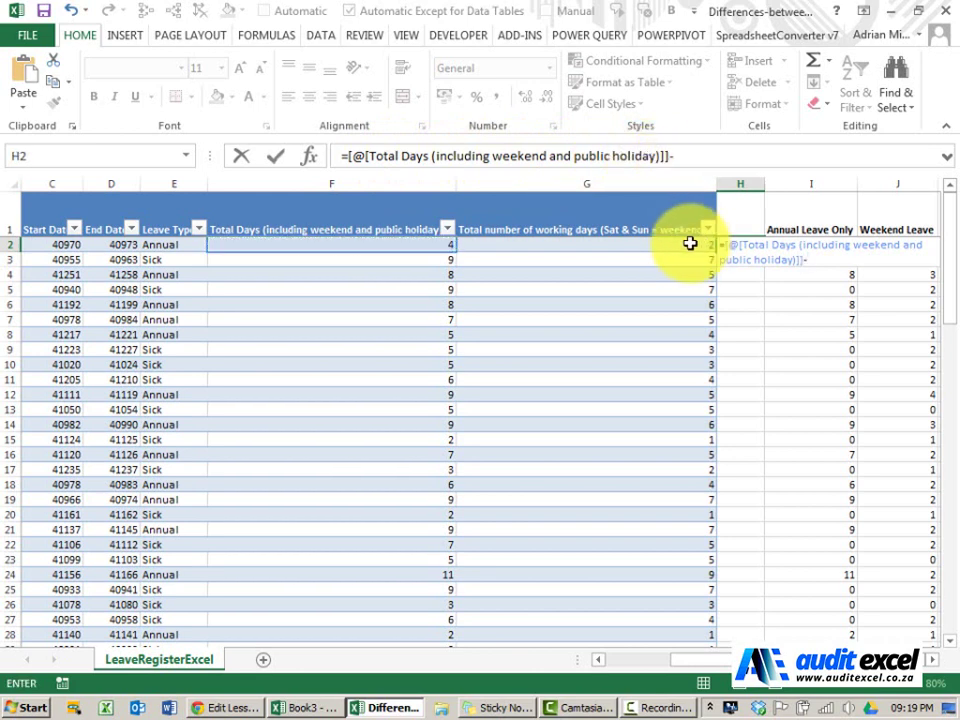
{"action": "left_click", "coordinate": [651, 246]}
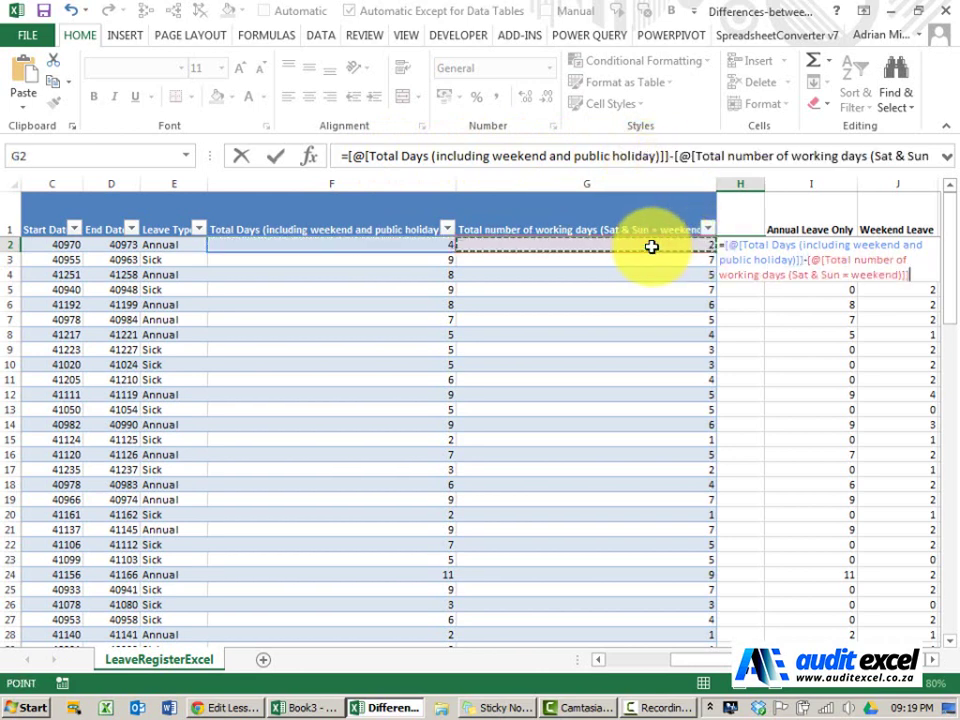
Commit the H2 formula so column H fills through row 73, then check rows 72–73.
{"action": "key", "text": "Return"}
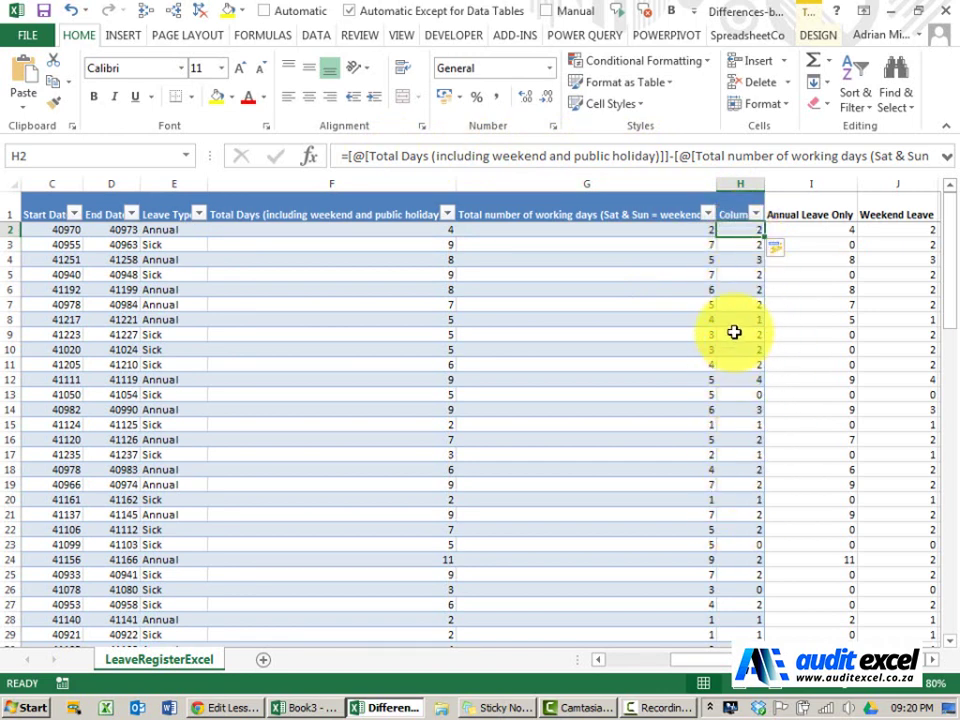
{"action": "scroll", "coordinate": [734, 337], "scroll_direction": "down", "scroll_amount": 19}
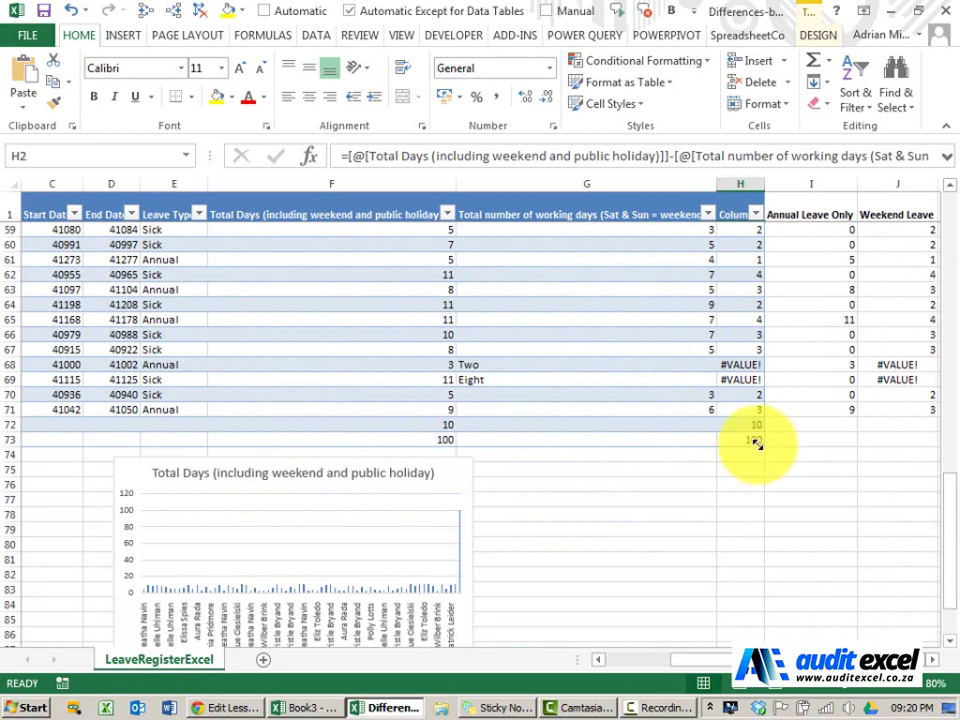
{"action": "scroll", "coordinate": [756, 443], "scroll_direction": "down", "scroll_amount": 2}
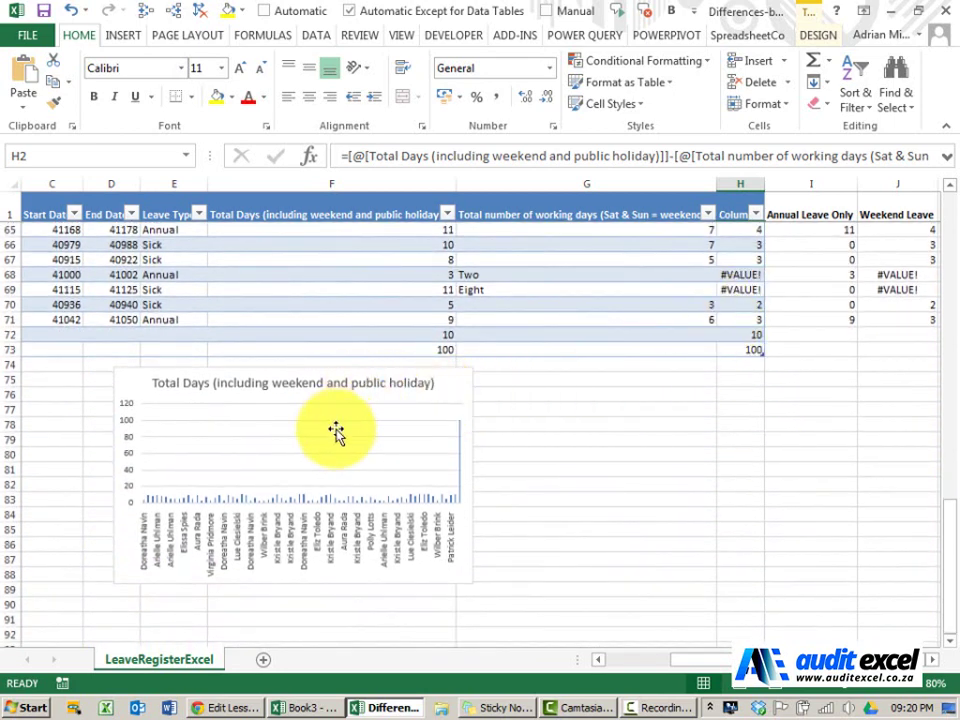